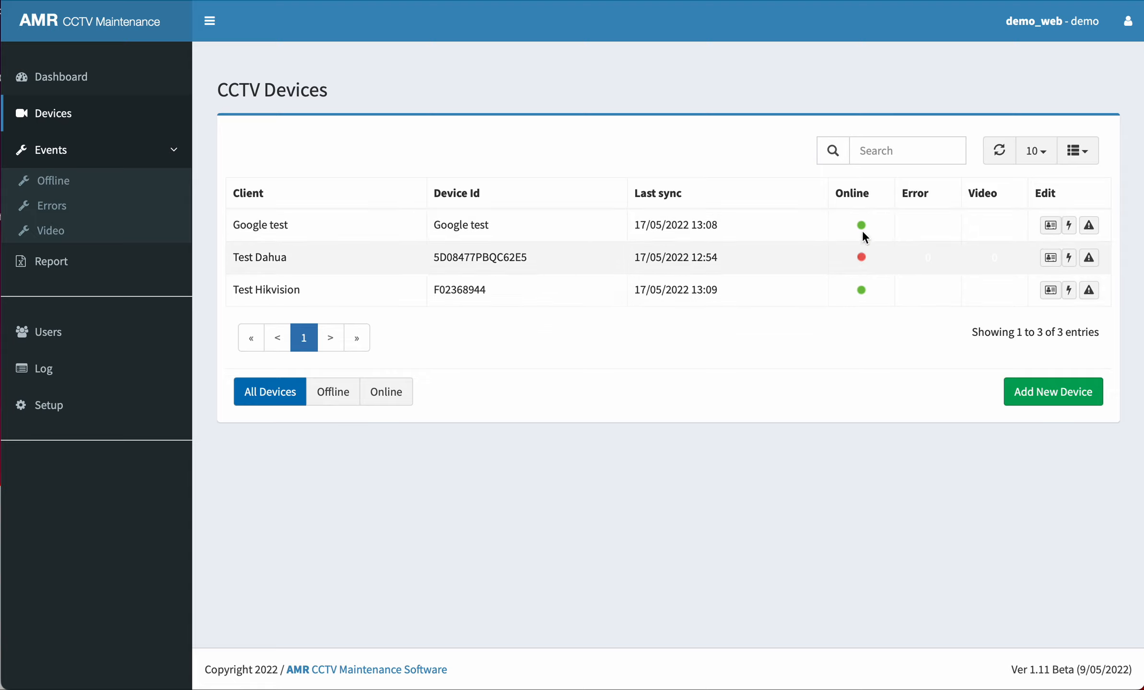
Filter the CCTV device list to offline devices, to online devices, and back to all devices.
click(332, 392)
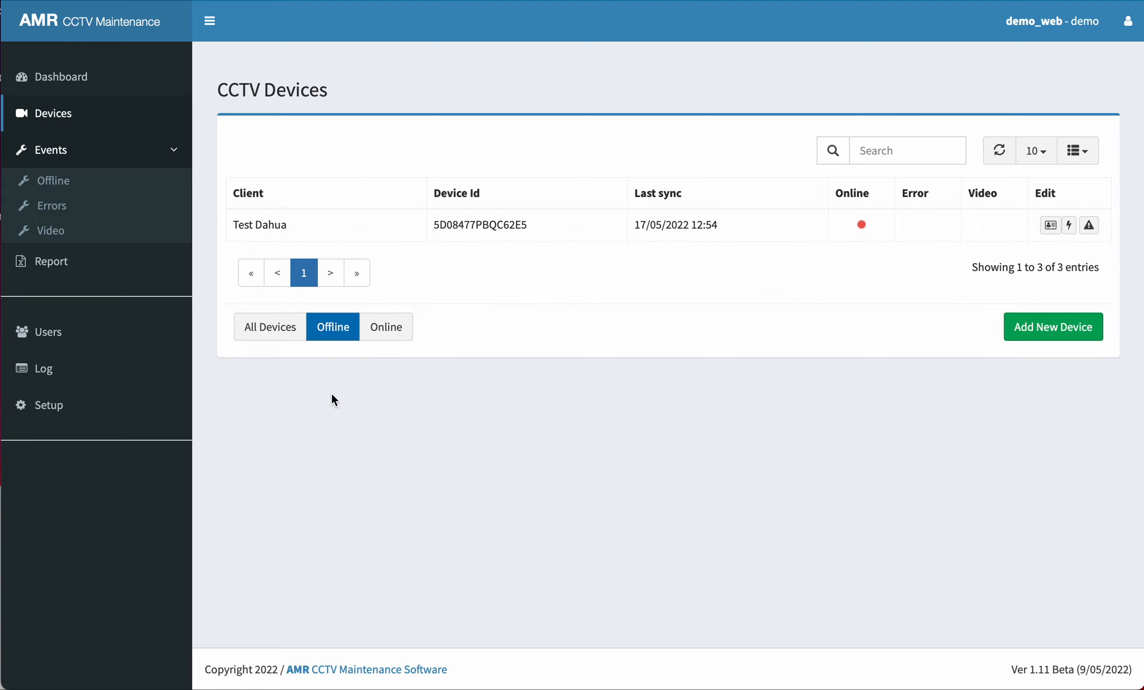
click(390, 330)
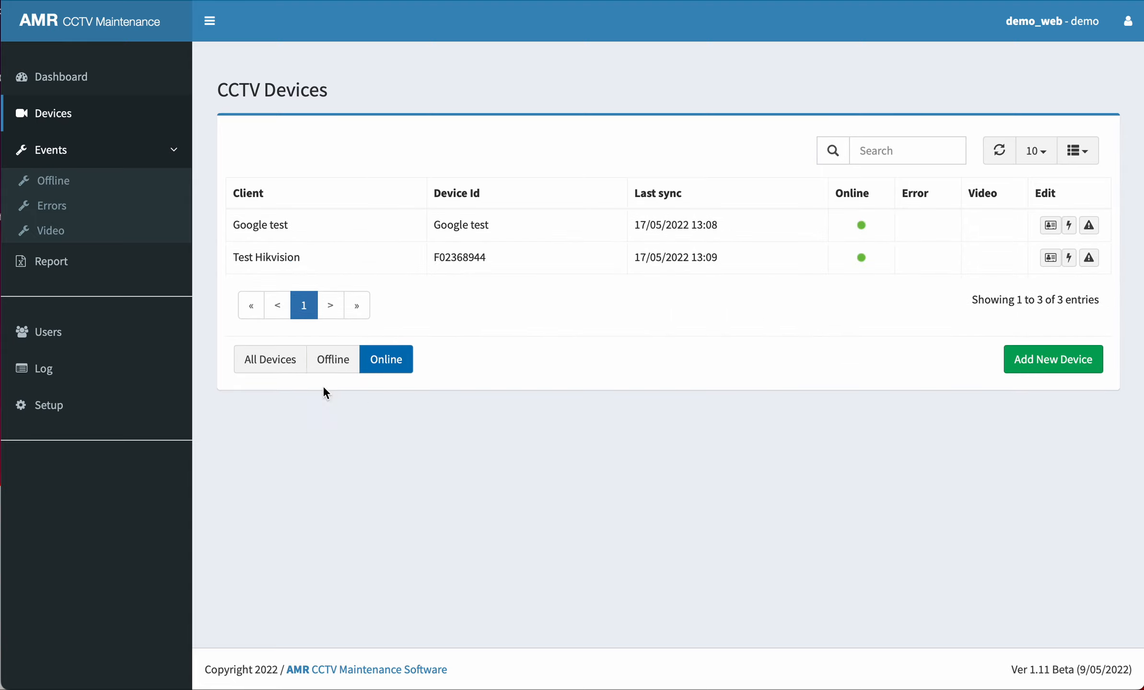
click(274, 364)
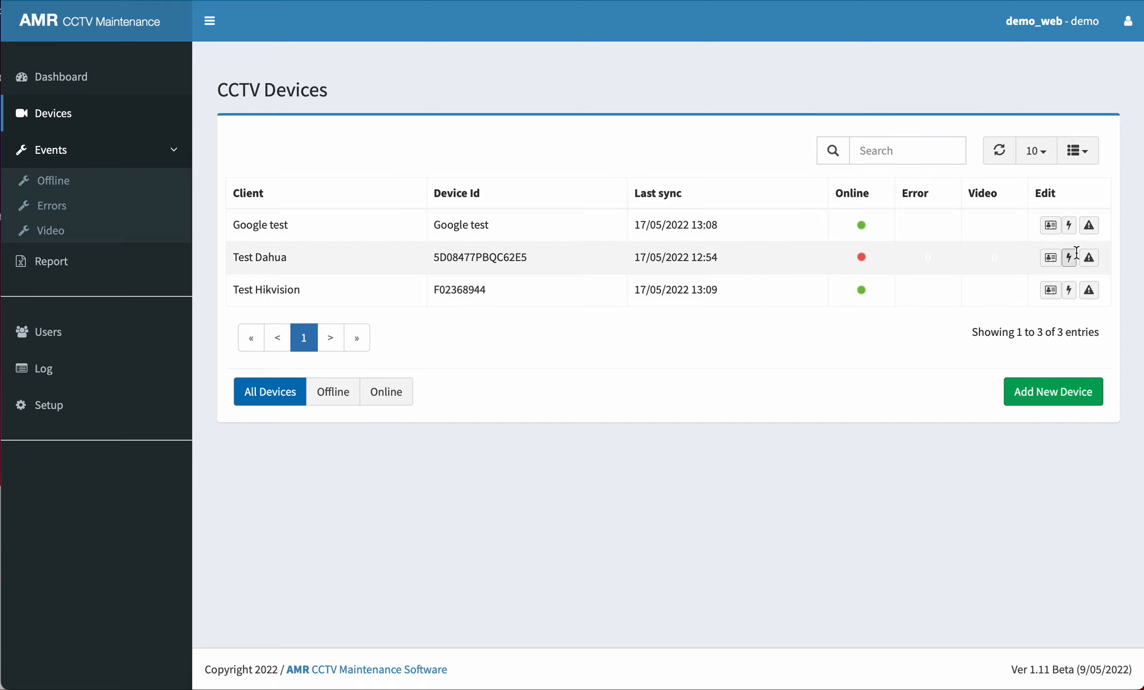
Review the Google test device's client data, connectivity check, ports and notes settings without changing anything.
click(1052, 226)
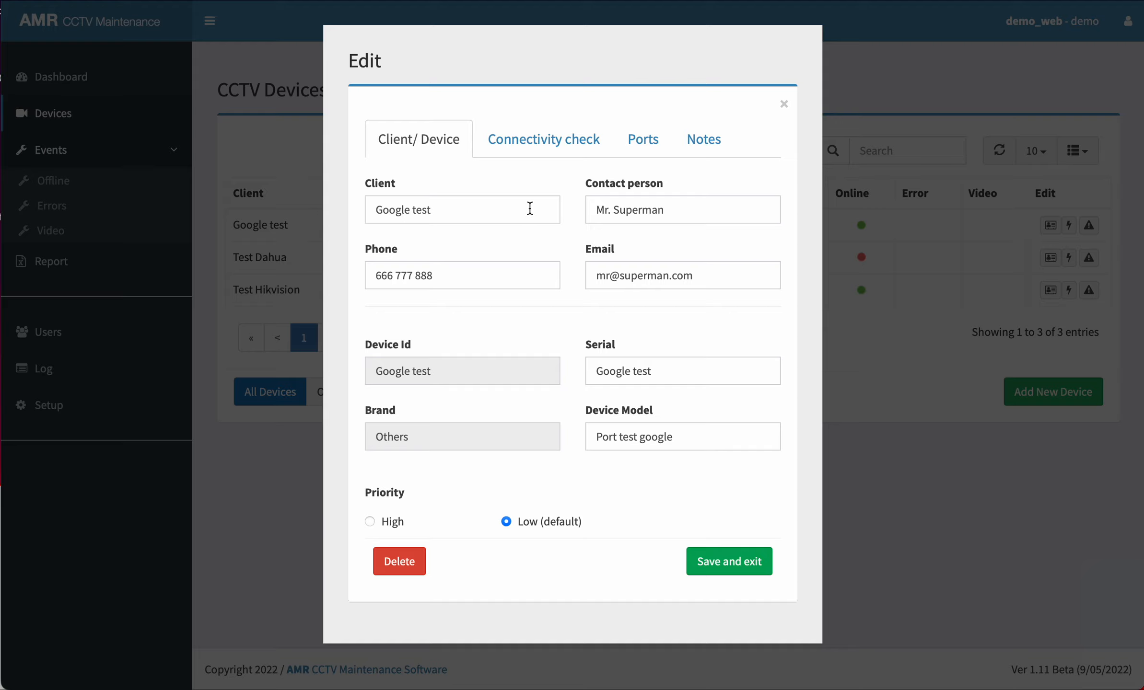
drag(452, 274, 365, 272)
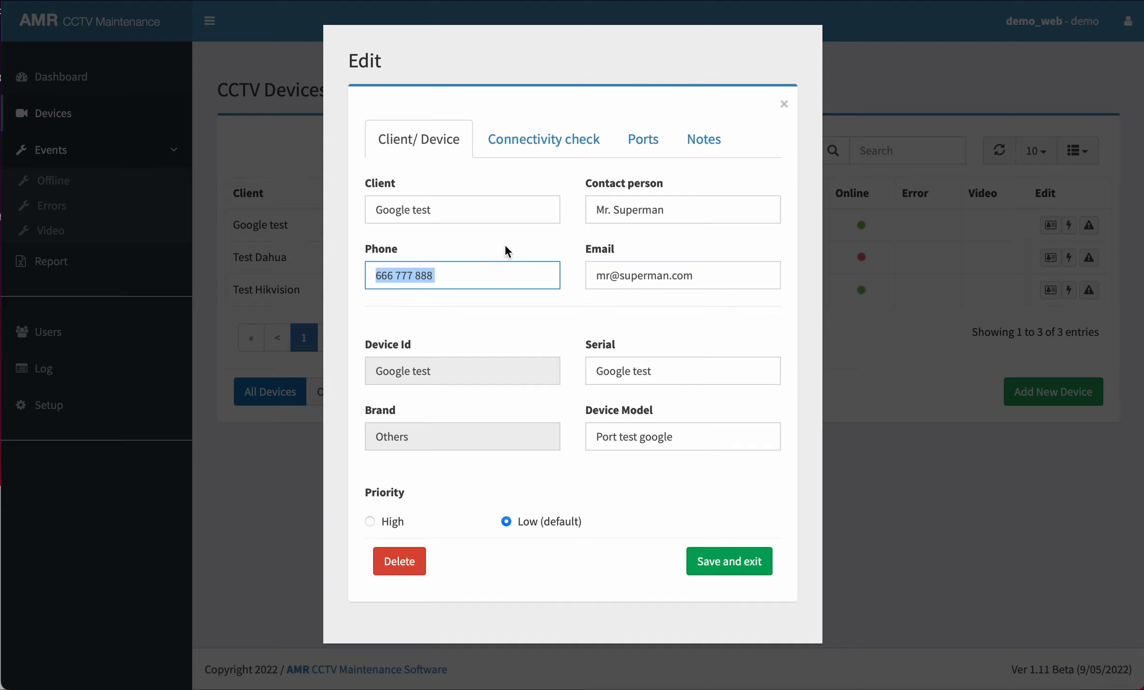
click(533, 140)
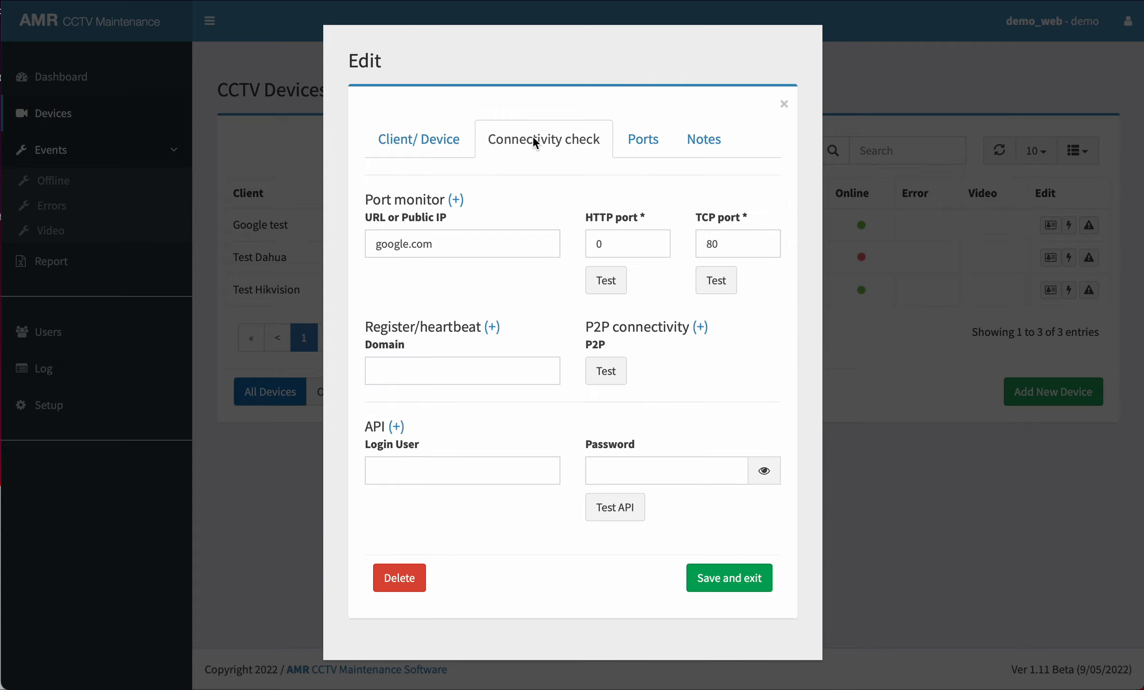
click(648, 146)
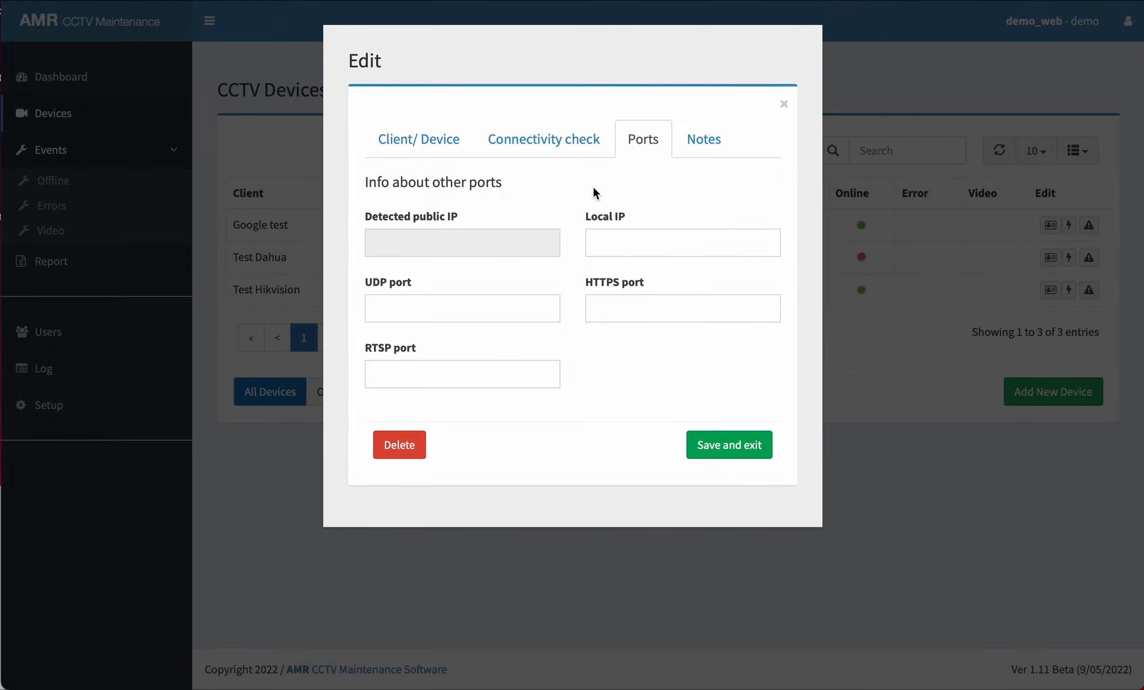
click(695, 142)
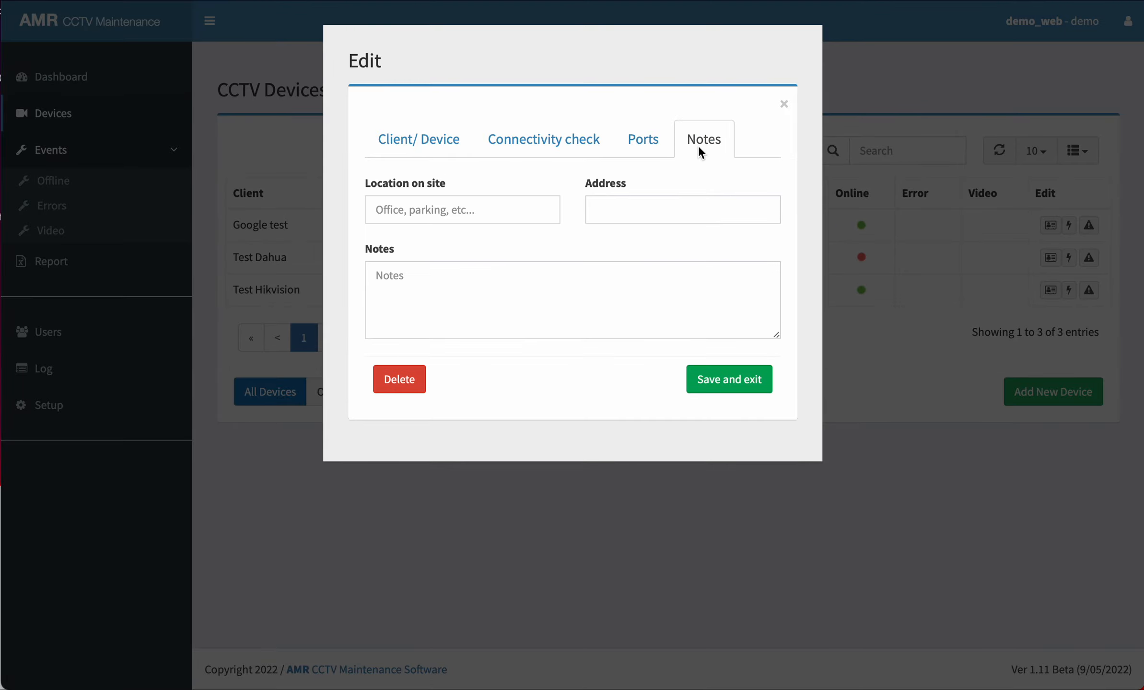
click(785, 106)
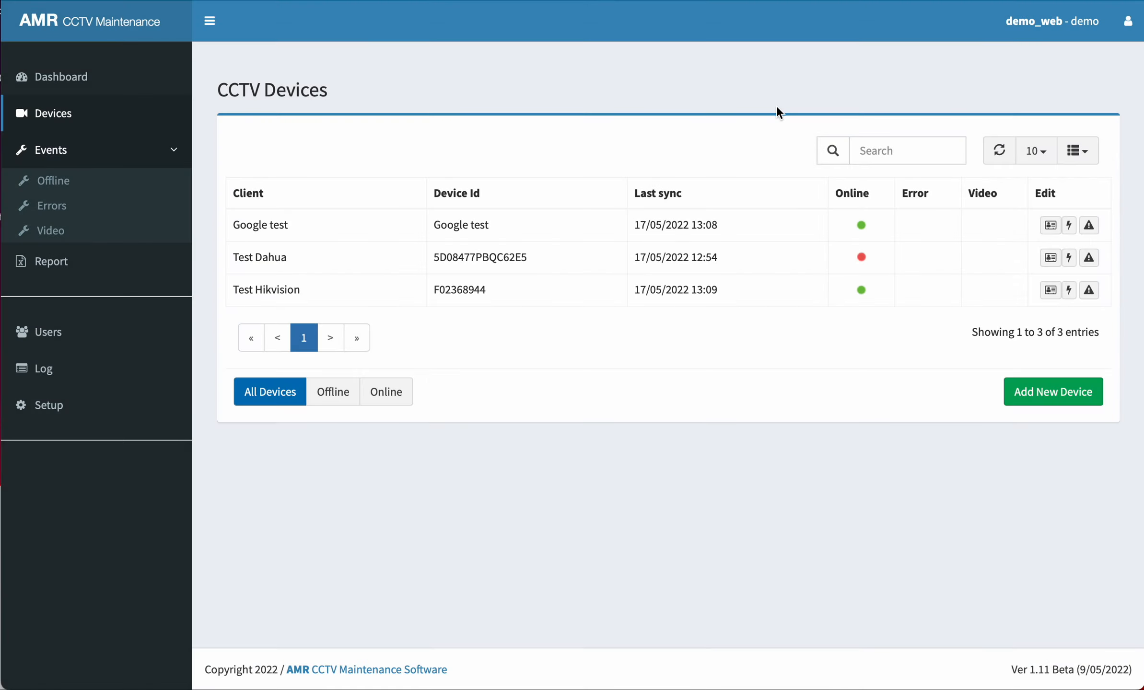
Check the live connectivity details of the Google test, Test Dahua and Test Hikvision devices, including the Hikvision device info.
click(1072, 229)
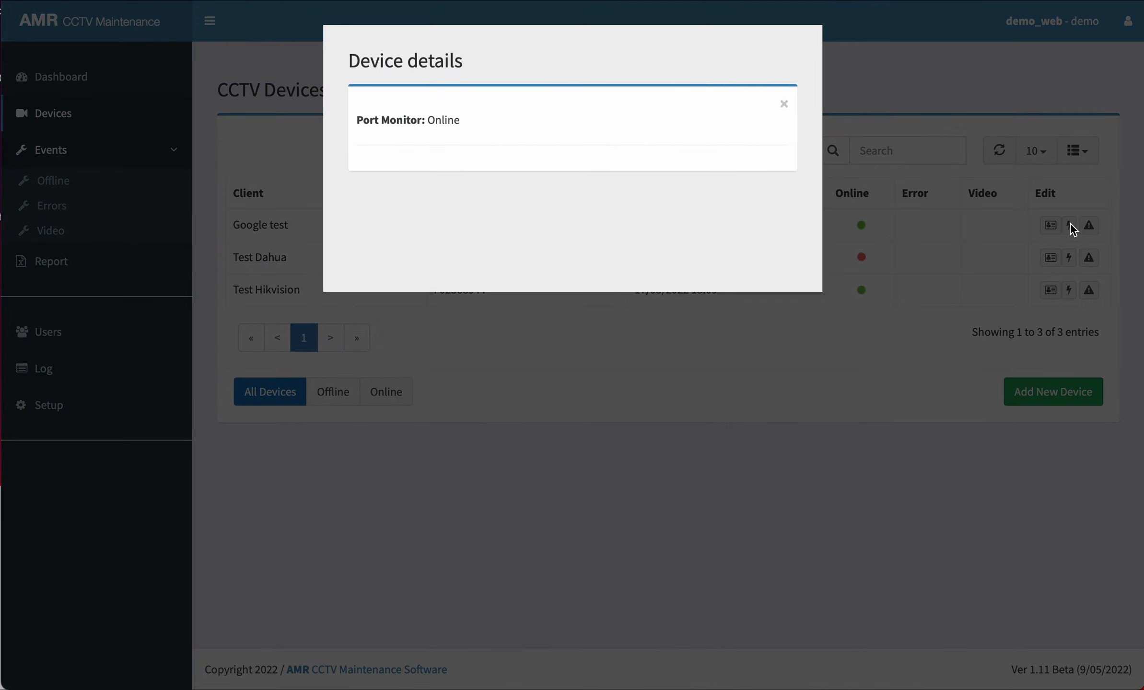
click(787, 106)
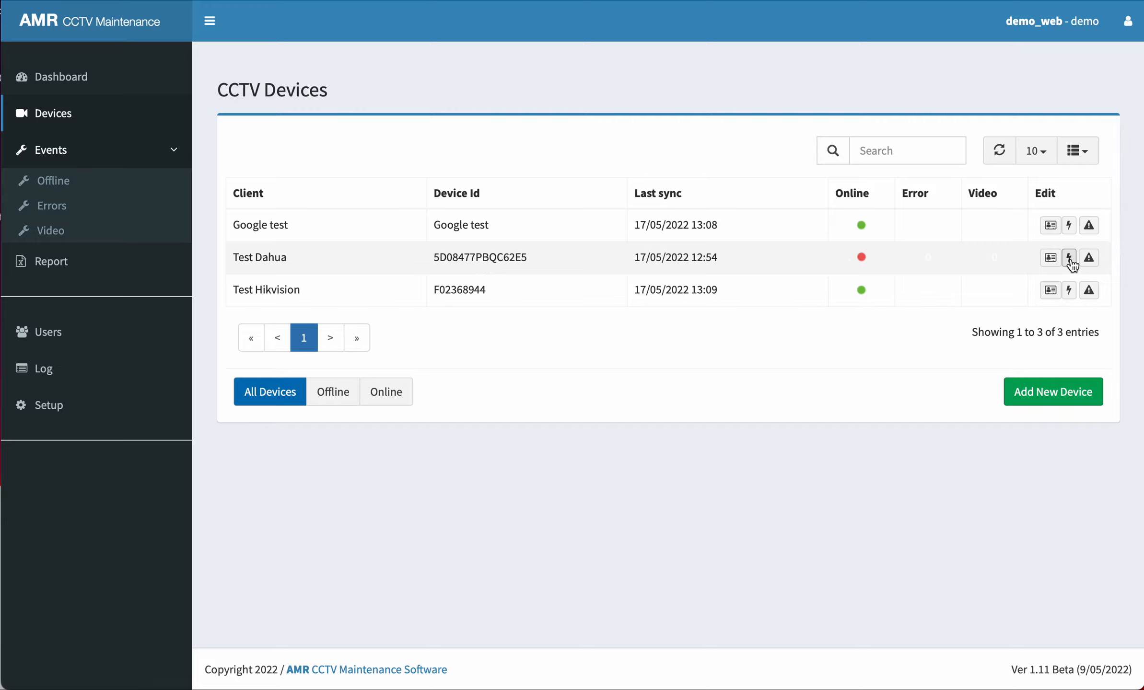
click(1070, 259)
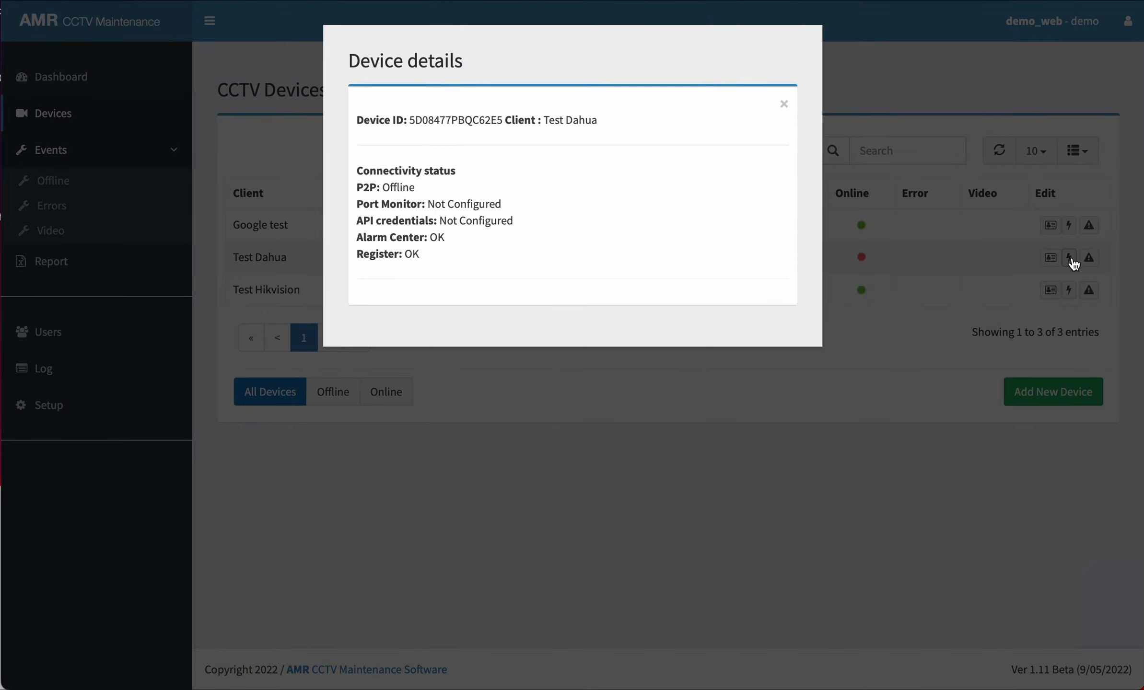
click(1073, 263)
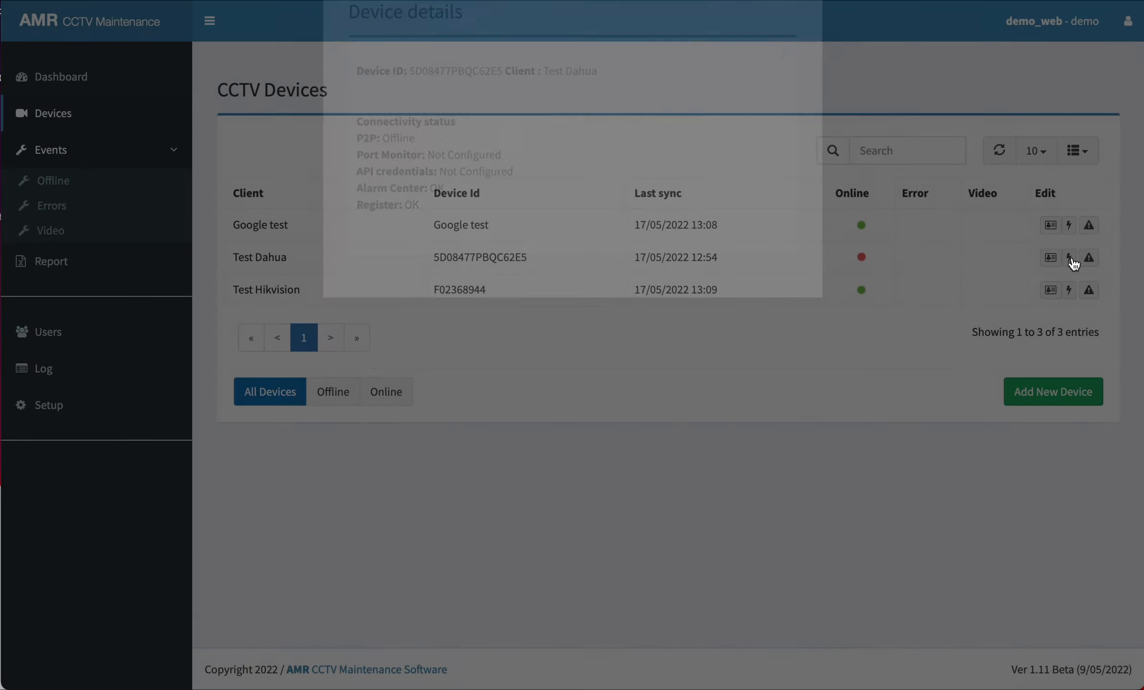
click(1070, 291)
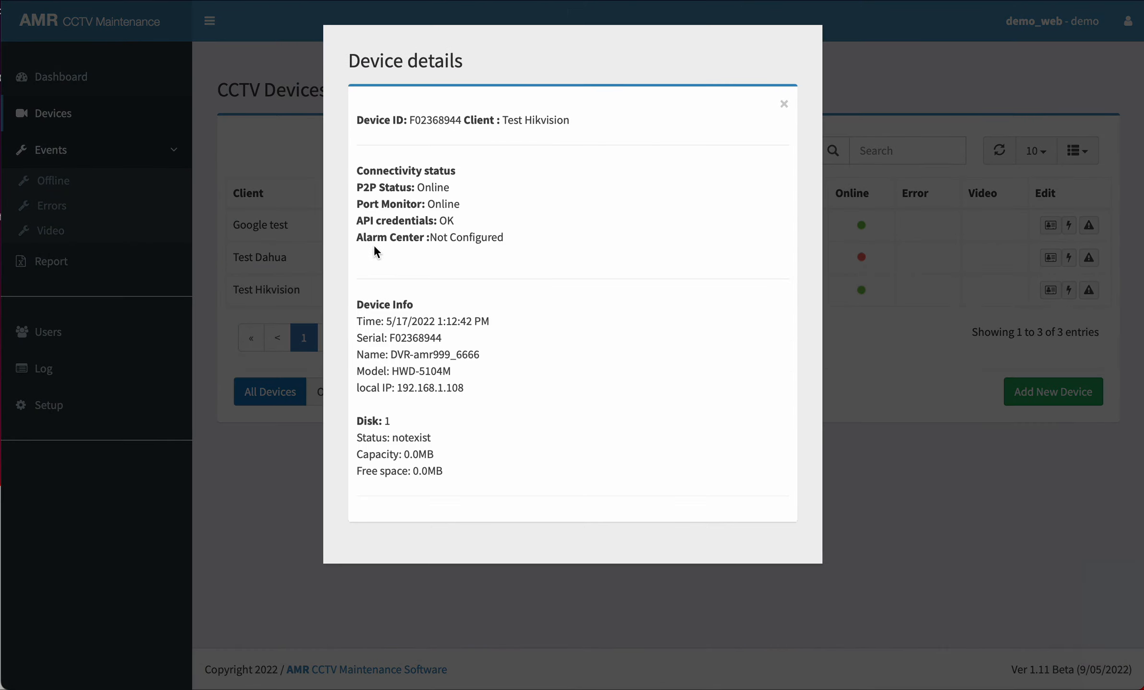
drag(357, 302, 451, 478)
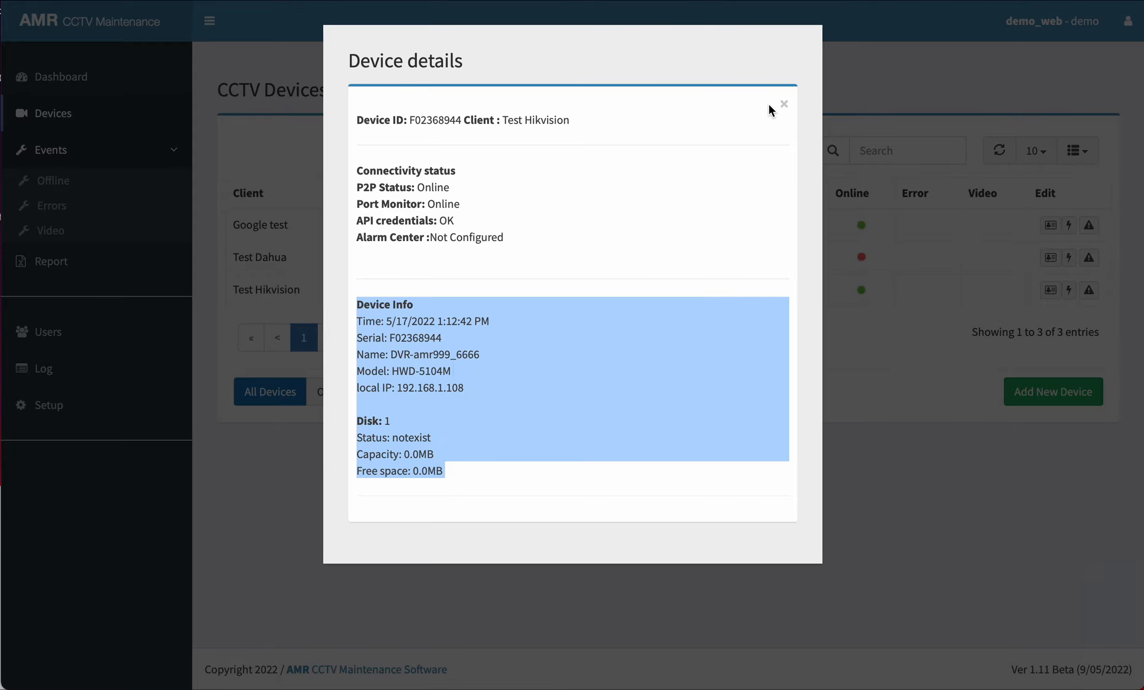
click(784, 105)
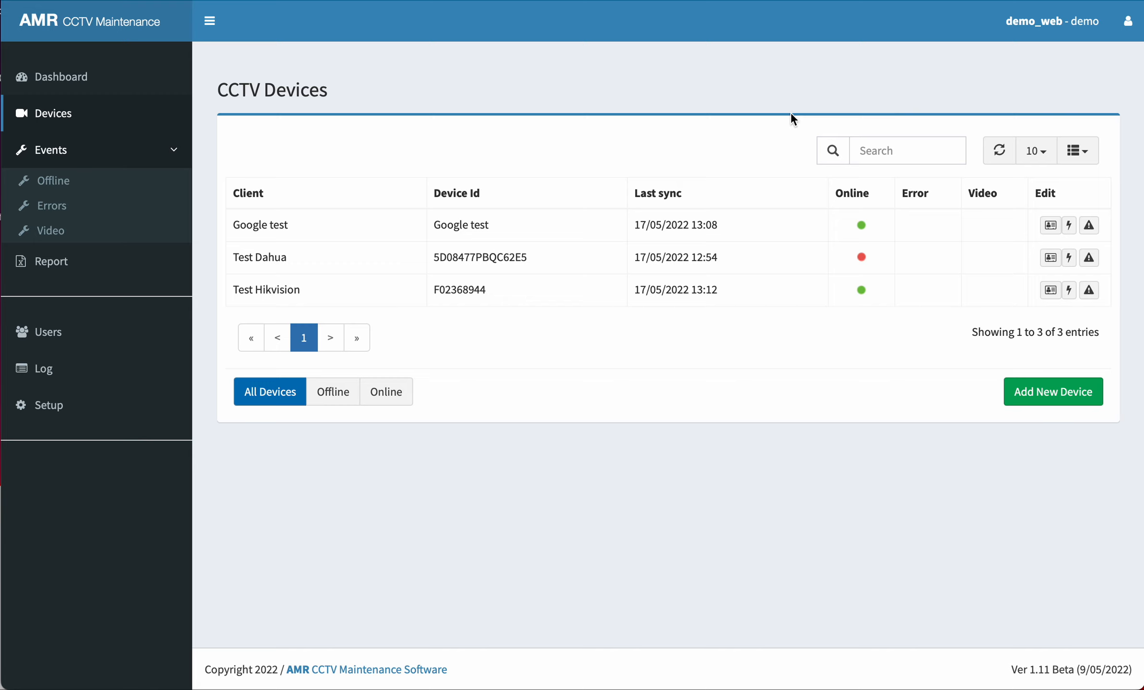
Edit the pending Google test offline event, entering "comments" as the comment and filling in the ERP order number.
click(54, 187)
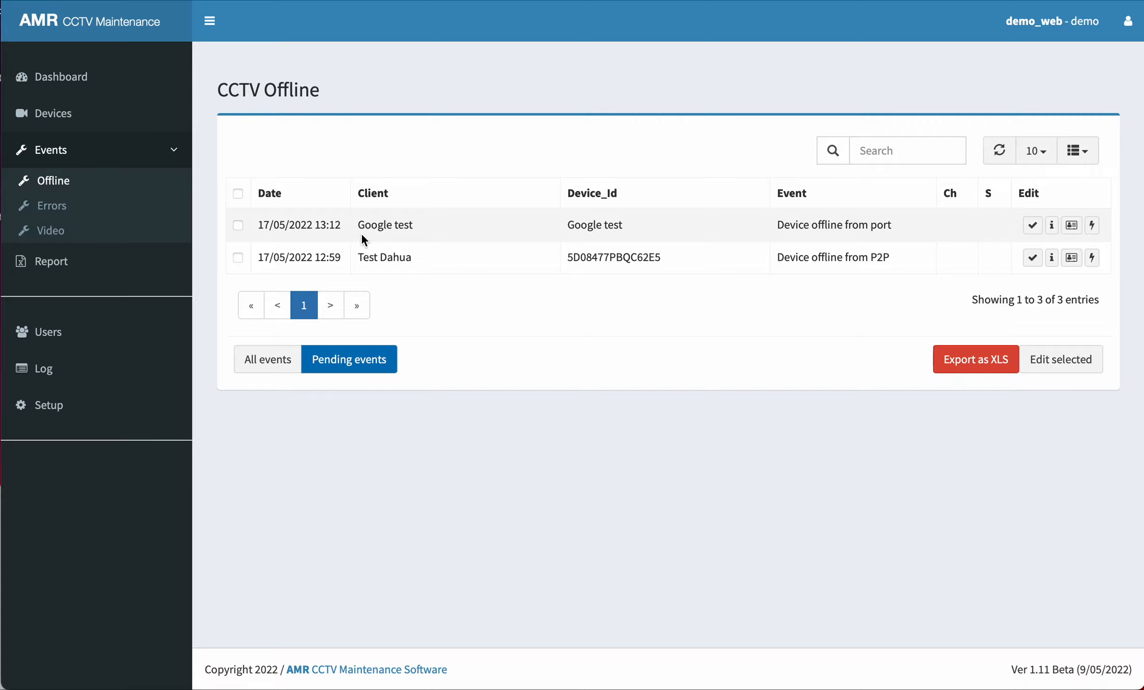
click(1033, 228)
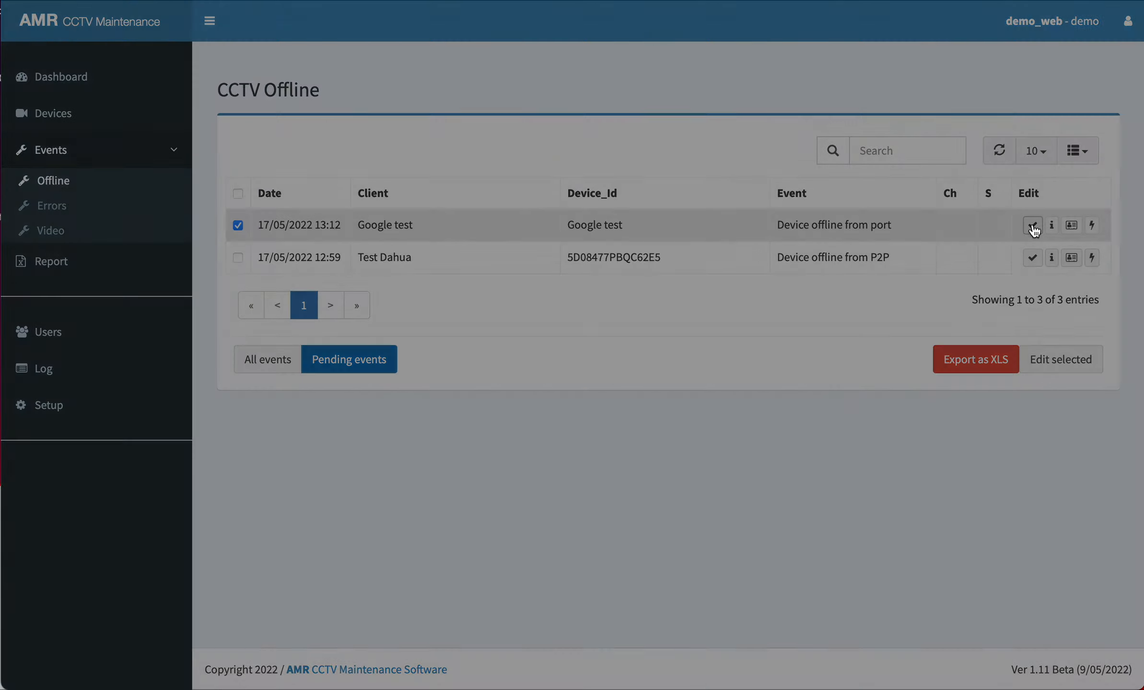
click(328, 347)
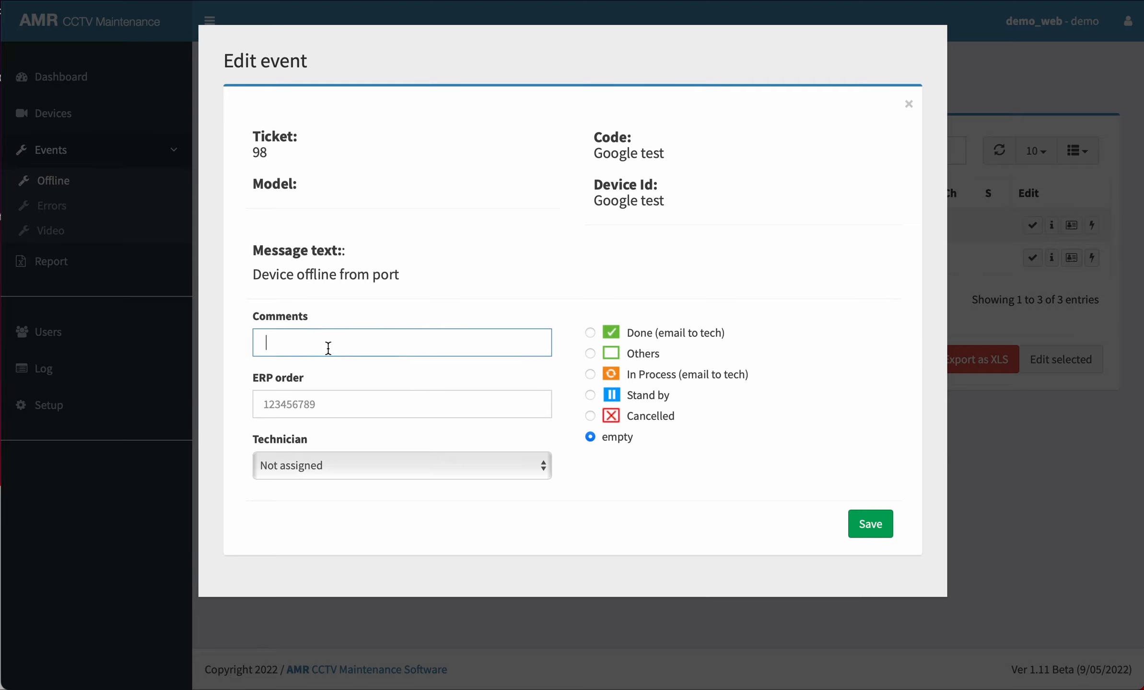
text(comments)
click(315, 404)
text(34567898765)
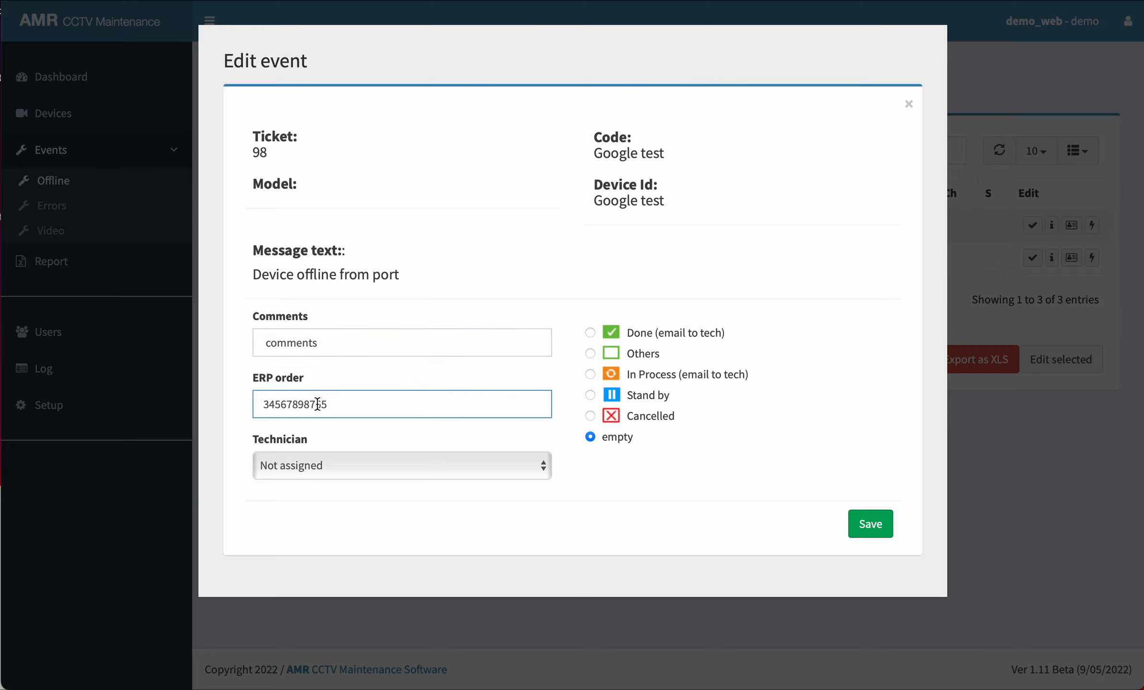
Assign the last listed technician to the Google test event, set its status to In Process (email to tech), and save.
click(351, 465)
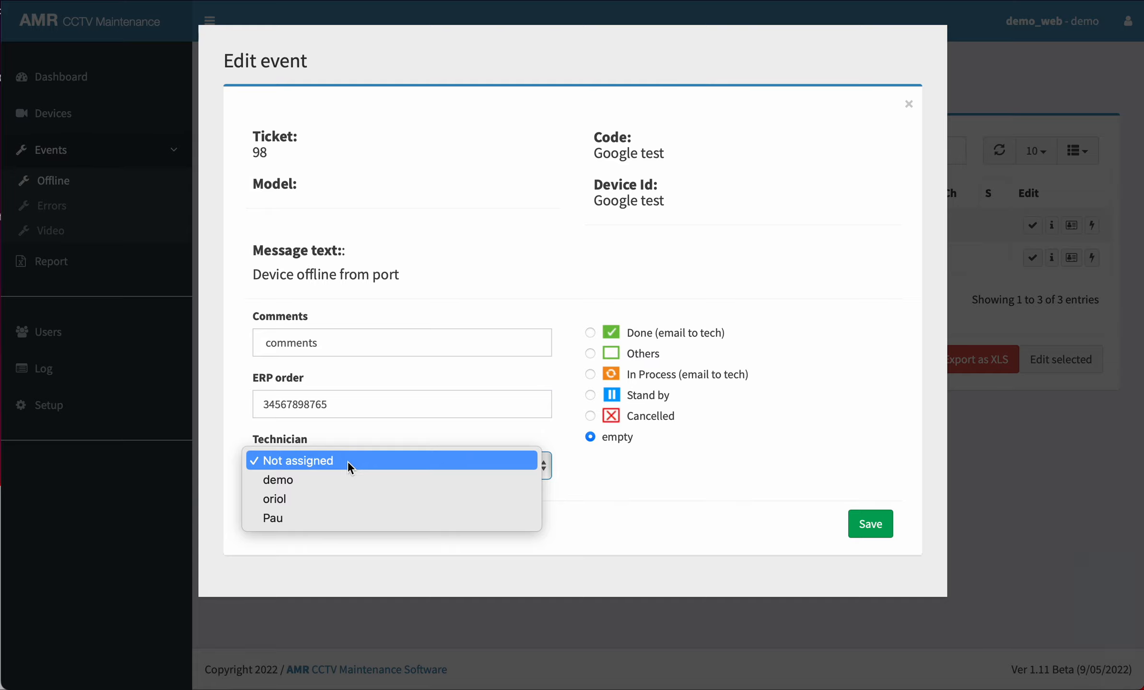
click(334, 518)
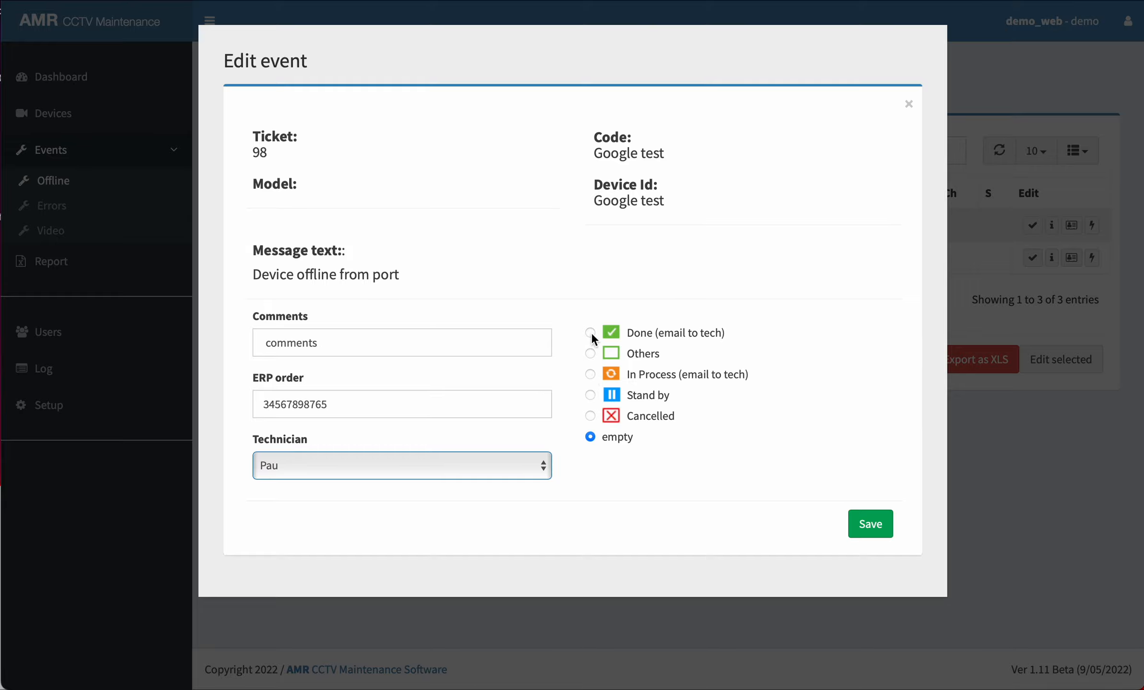
click(590, 374)
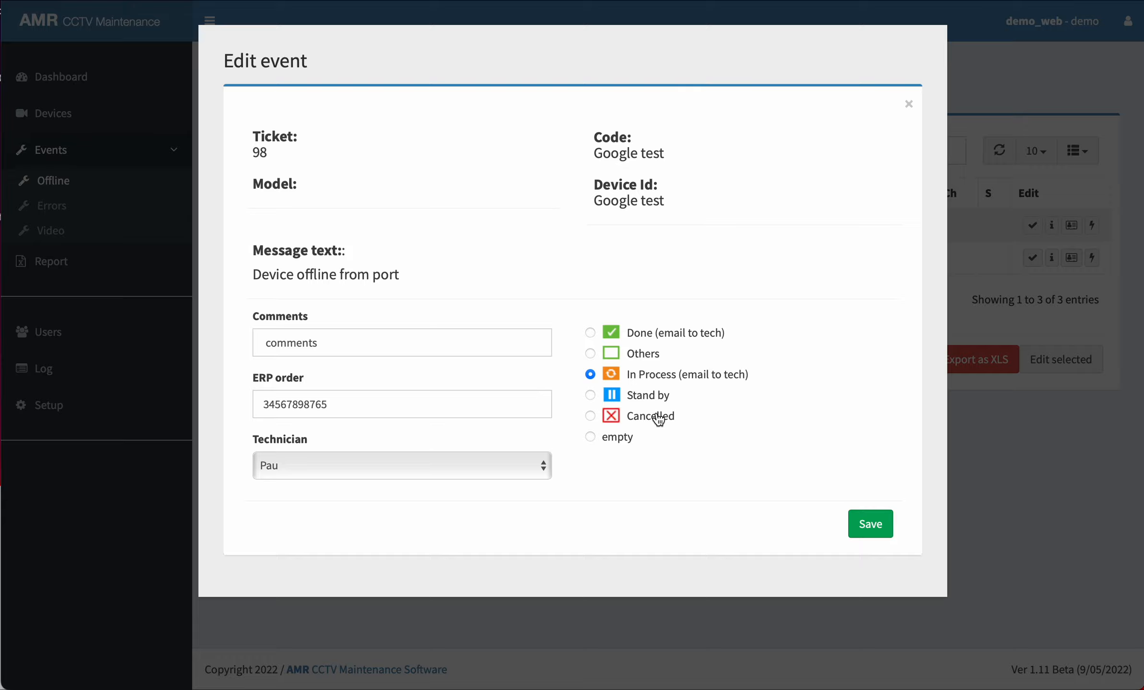
click(871, 525)
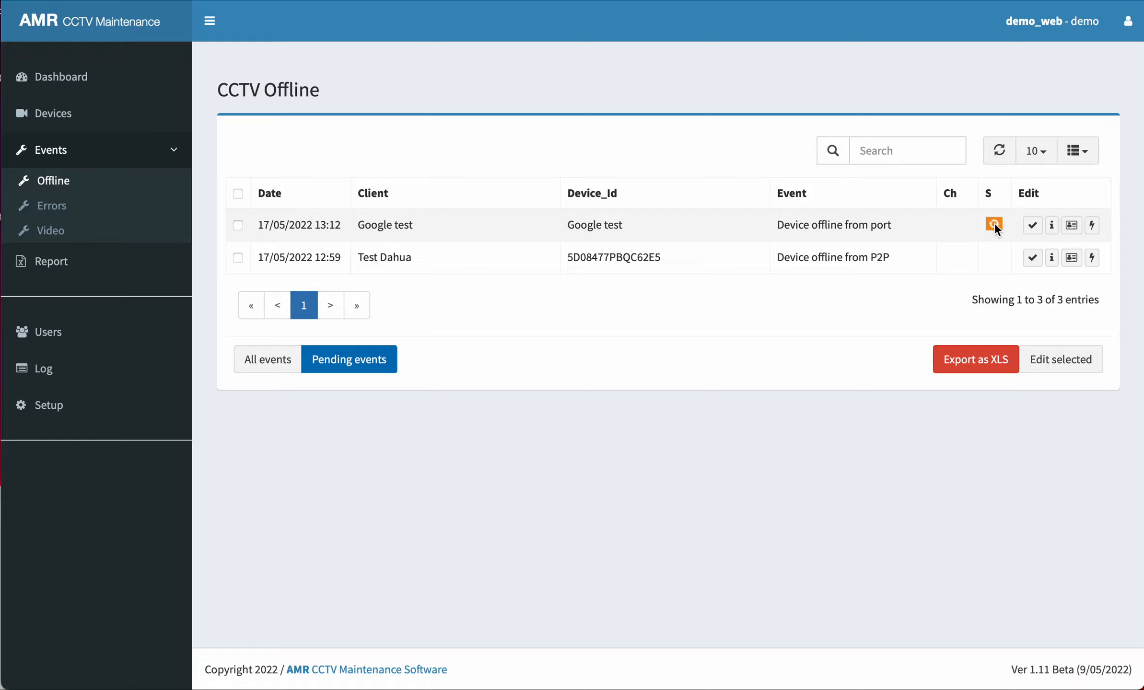
Save the Google test offline event as Done (email to tech) and compare the full event list with the pending one.
click(1032, 225)
click(591, 333)
click(871, 527)
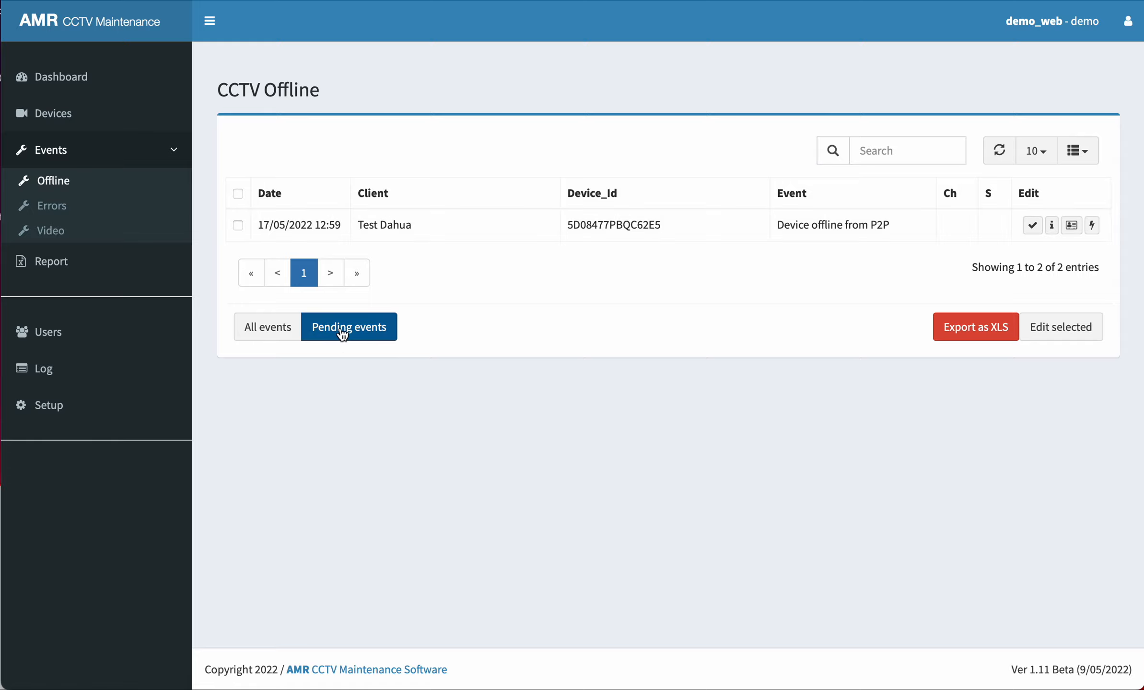
click(279, 328)
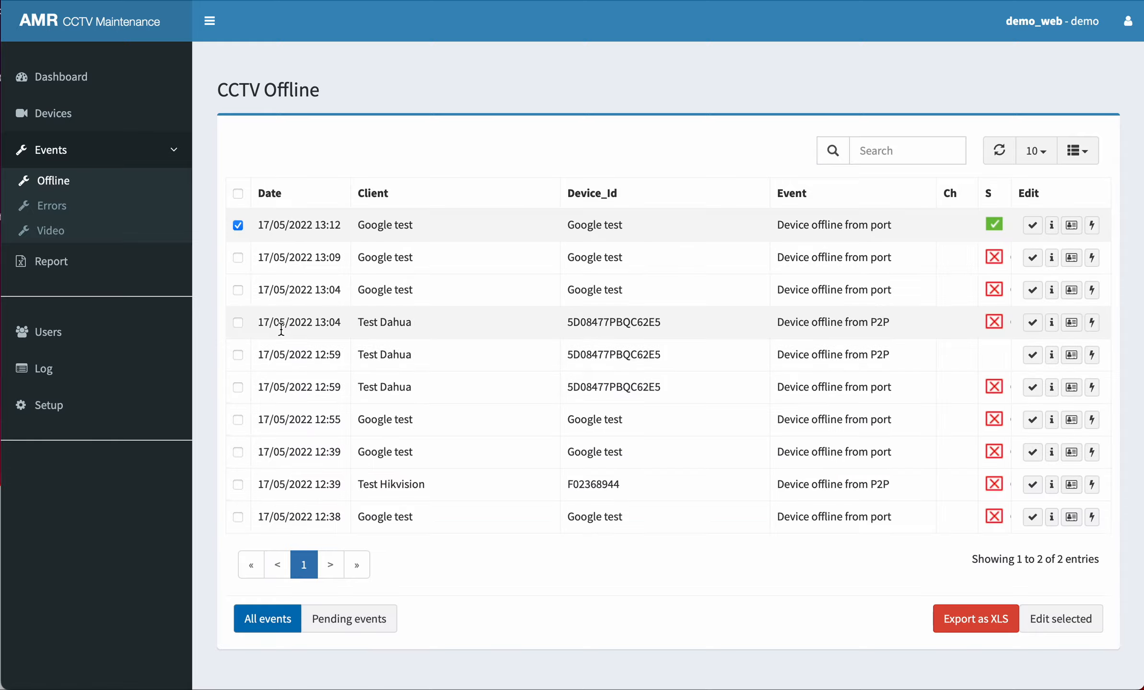
click(354, 624)
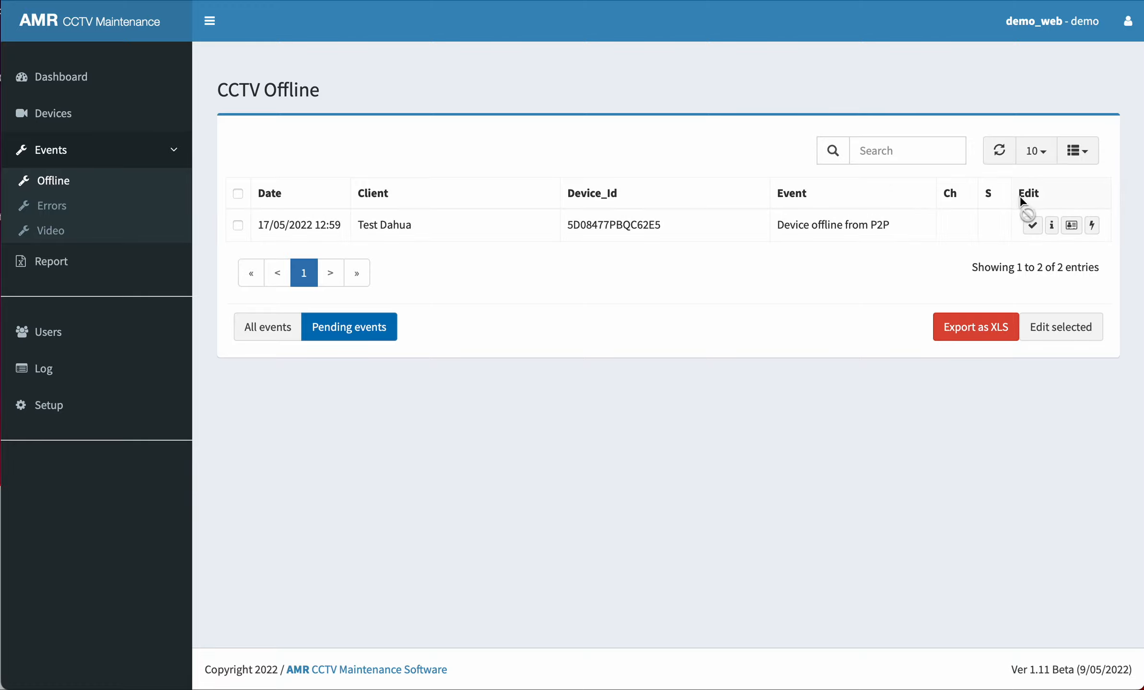
Examine the pending Test Dahua offline event's details, its device record and the device's current connectivity status.
click(1052, 227)
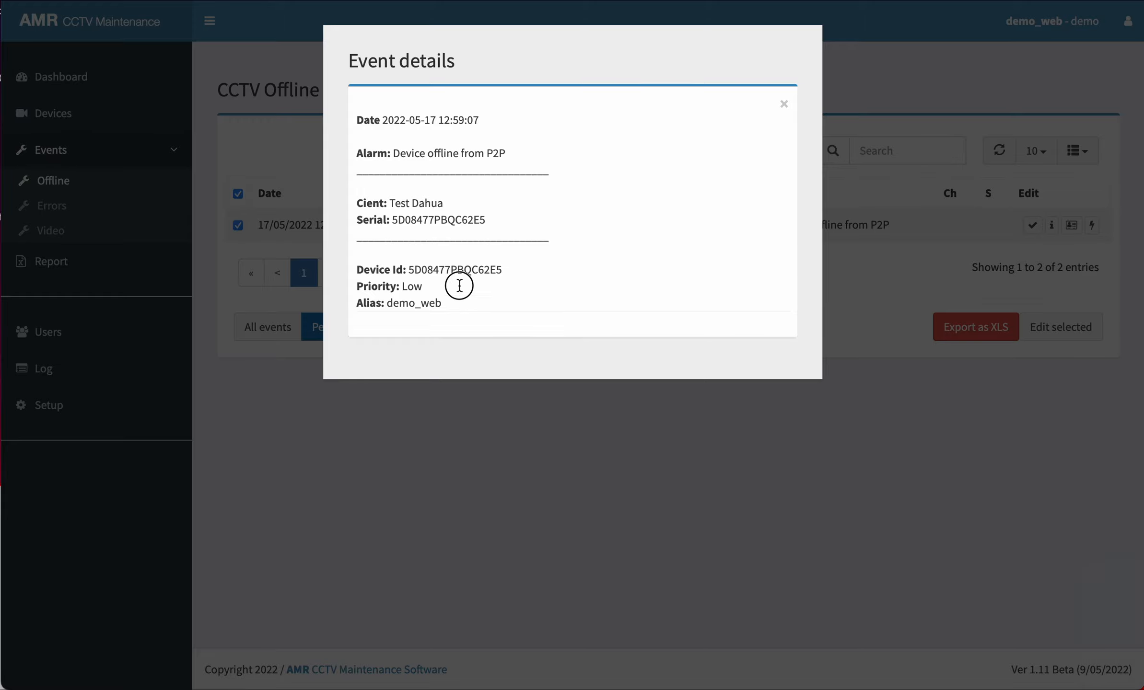
drag(459, 285, 344, 120)
click(787, 105)
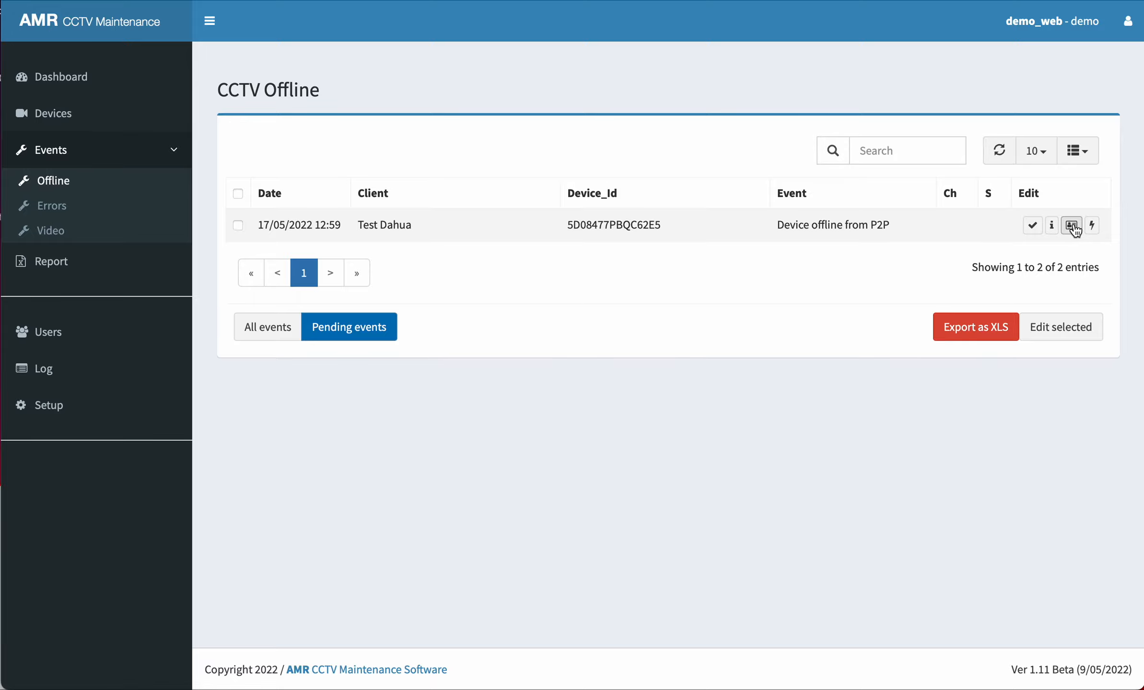
click(1073, 226)
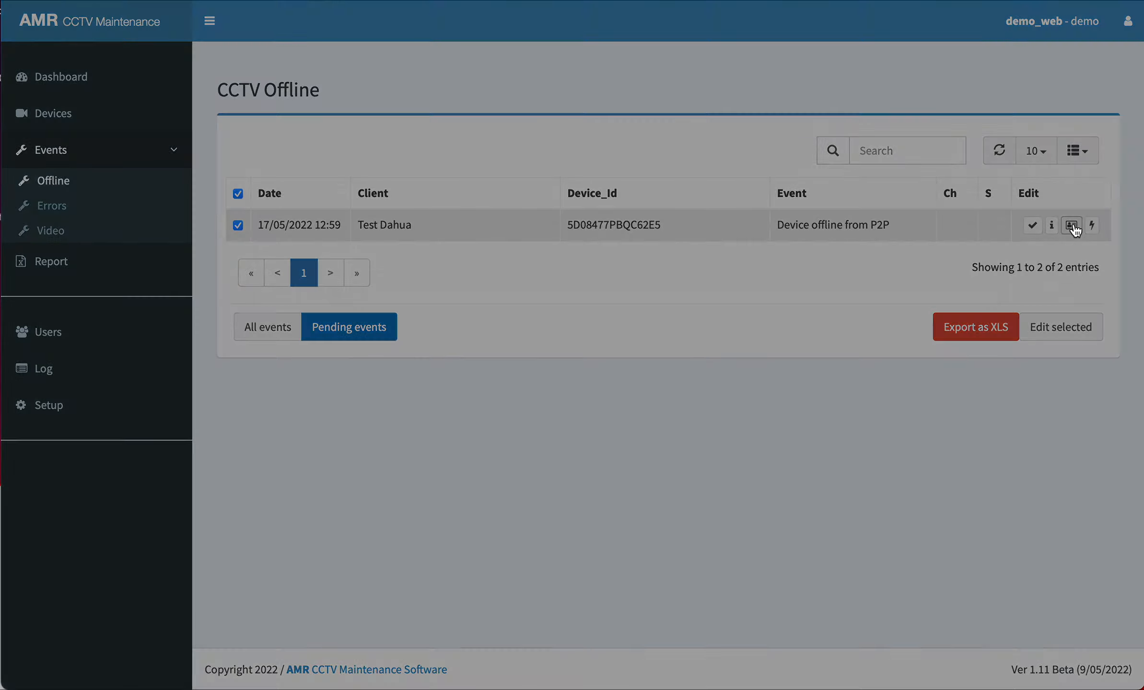
click(785, 107)
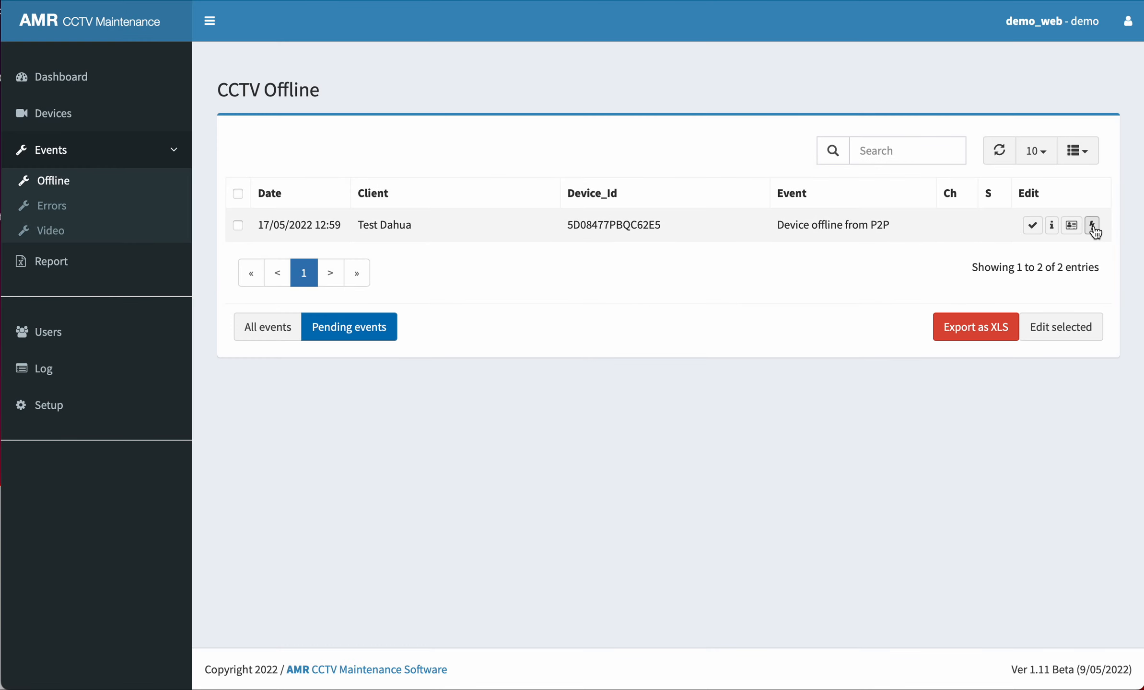
click(1092, 225)
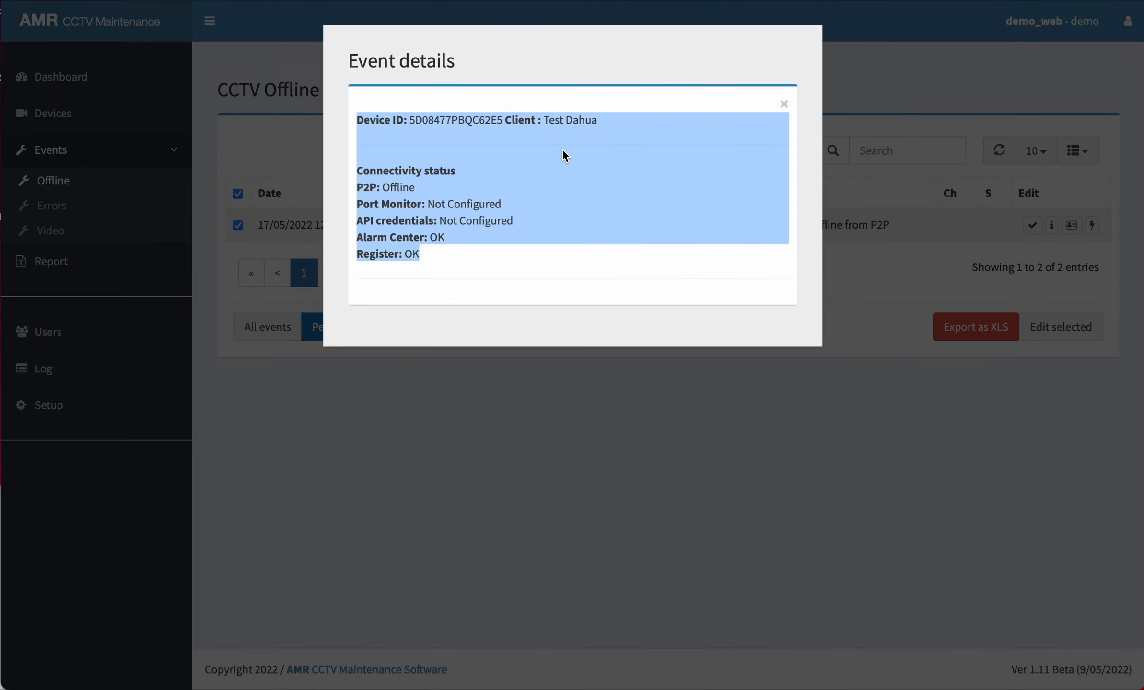
click(477, 183)
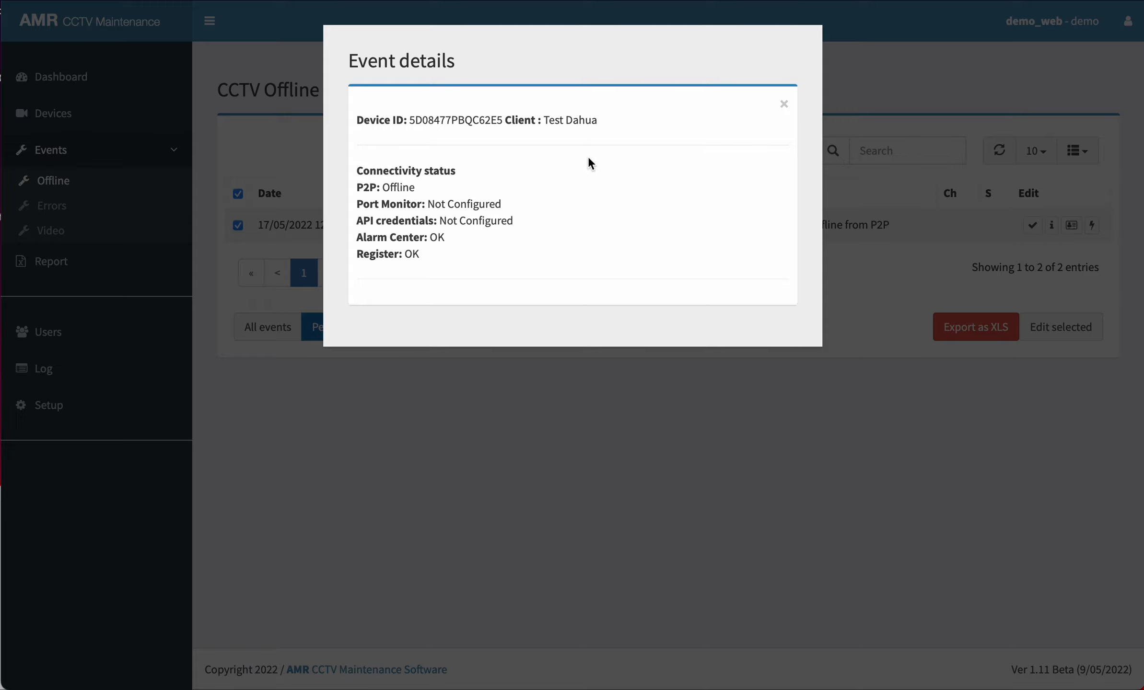
click(784, 104)
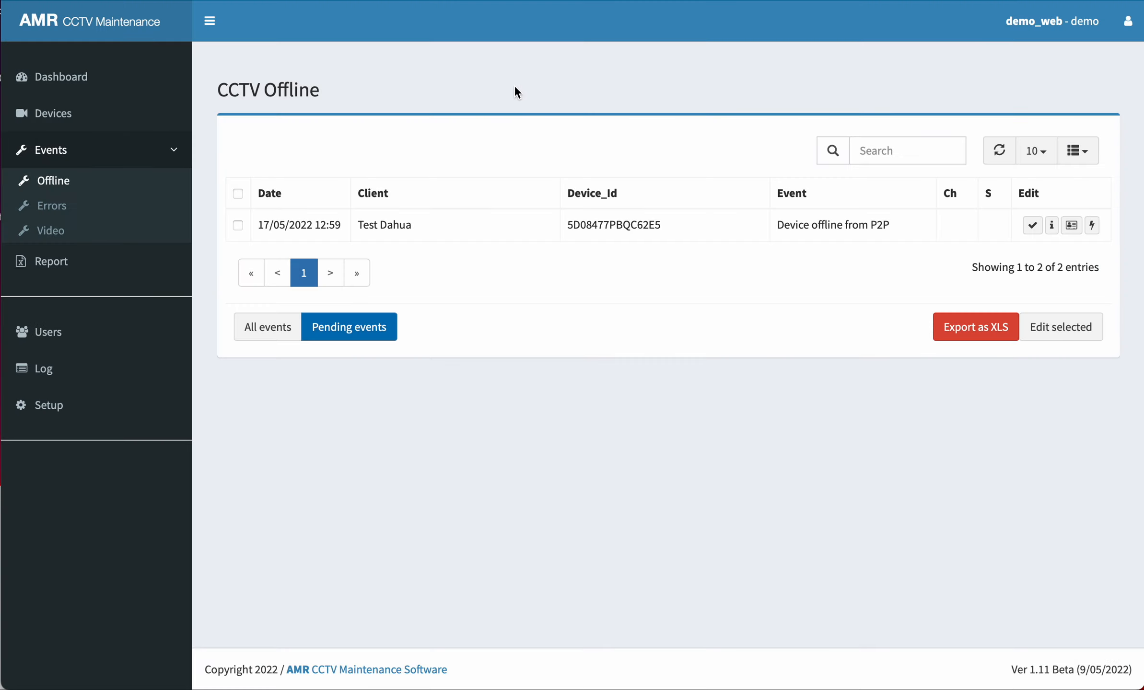
View the pending CCTV error and video error events, and open the overview of downloadable reports.
click(57, 209)
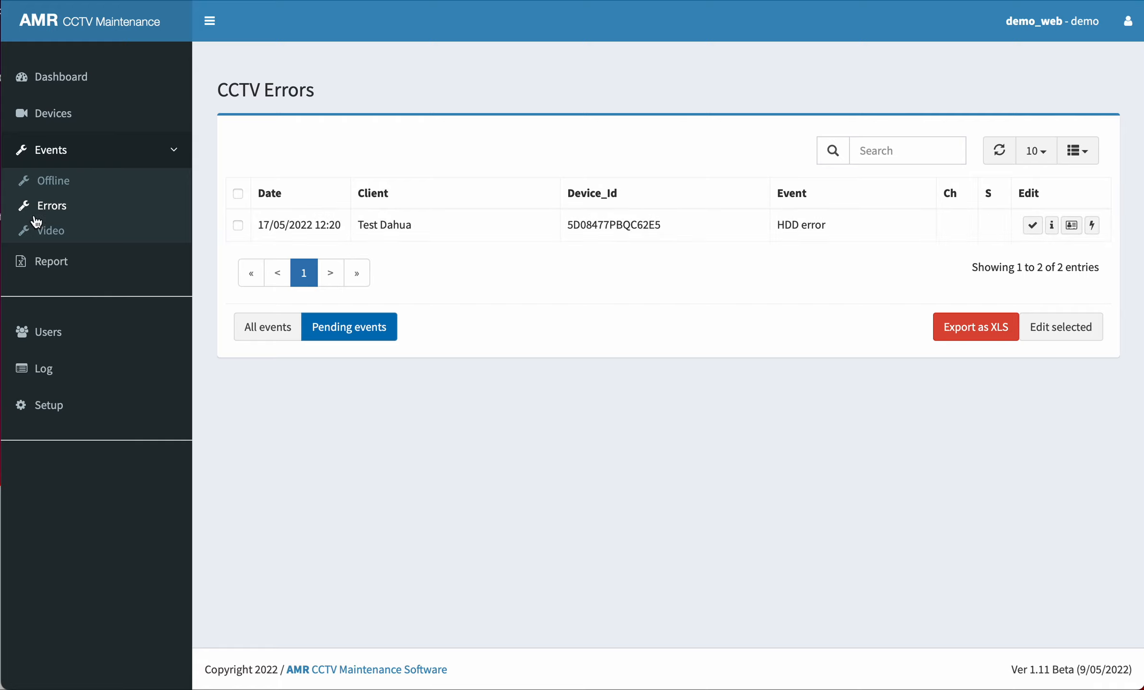
click(52, 232)
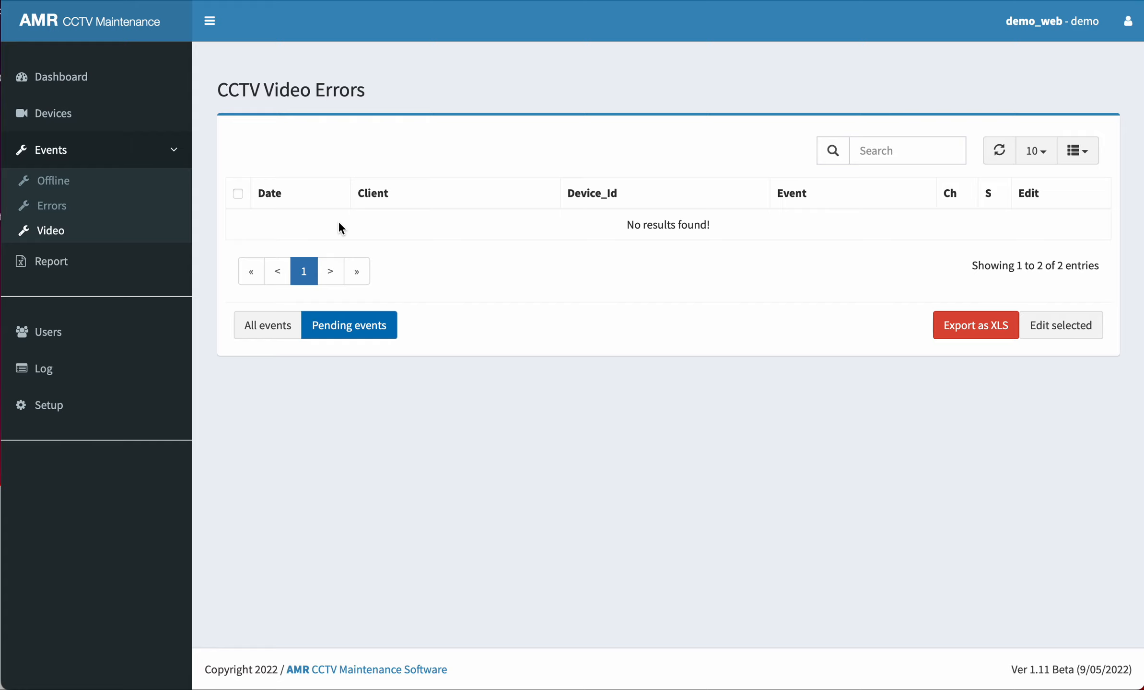
click(51, 263)
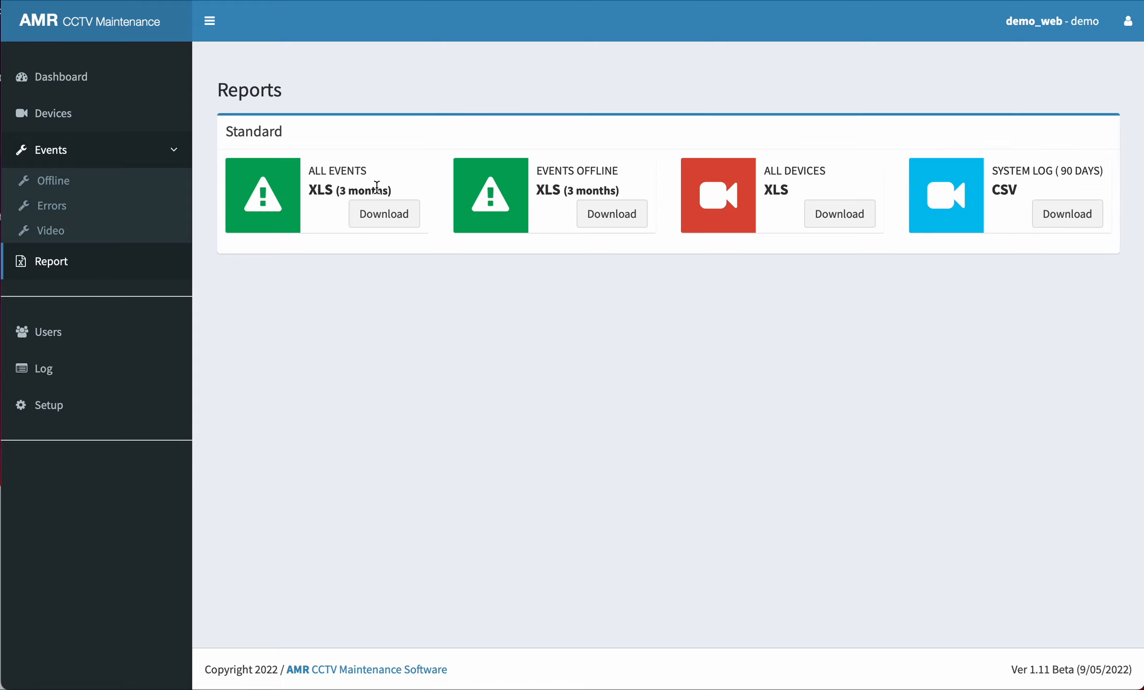